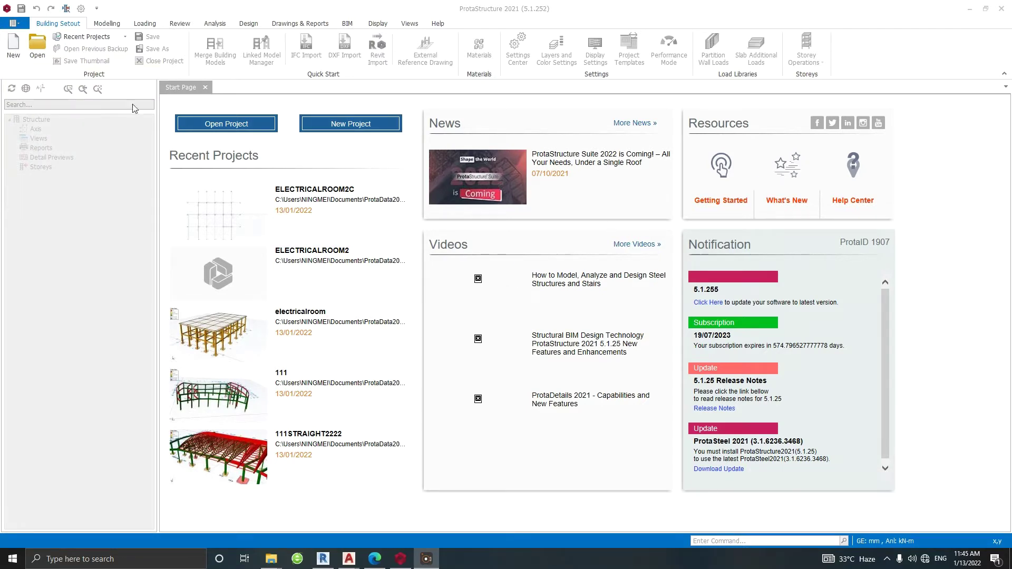
# Step: Create a new project coded IMPORT from the UK (BS8110) template
pyautogui.click(12, 50)
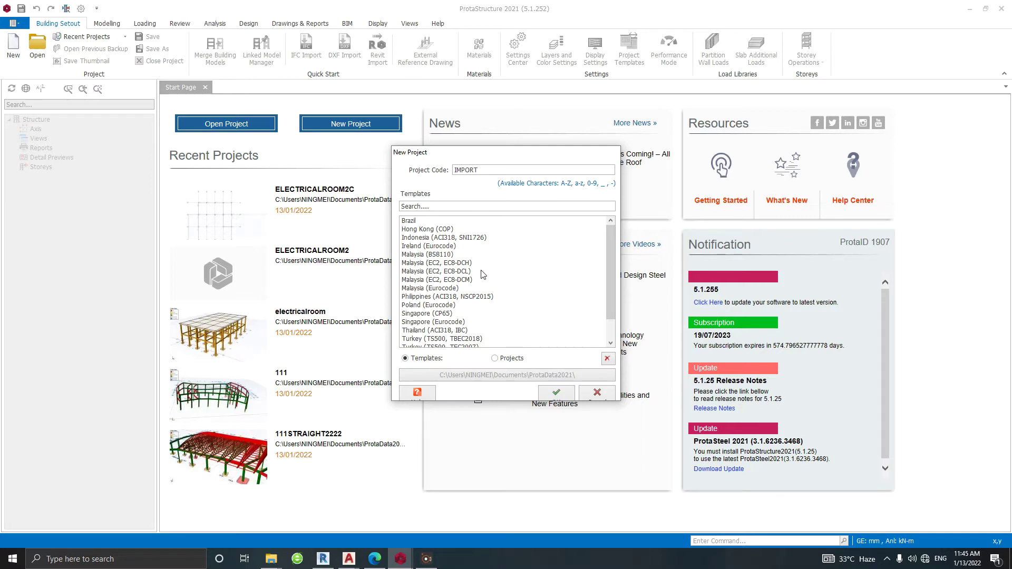
pyautogui.scroll(-1, 480, 264)
pyautogui.click(433, 331)
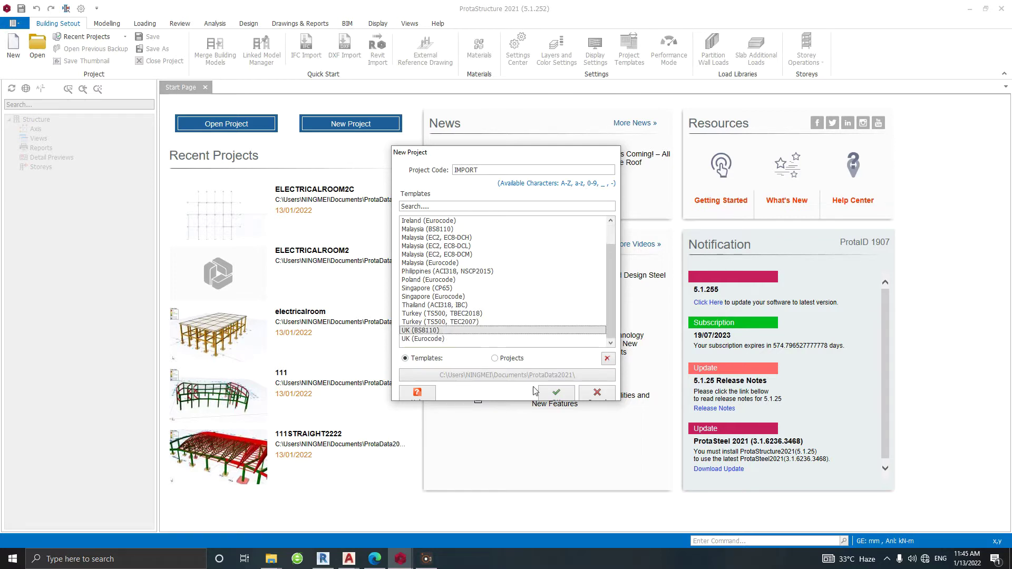
pyautogui.click(550, 391)
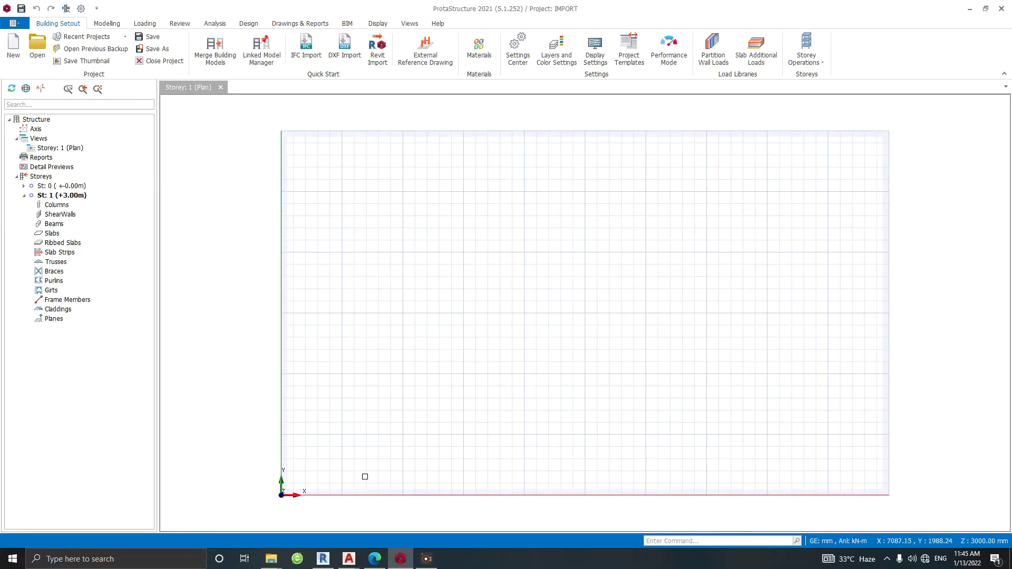
# Step: Bring up the GRID DXF drawing in AutoCAD and zoom around its plan
pyautogui.click(370, 539)
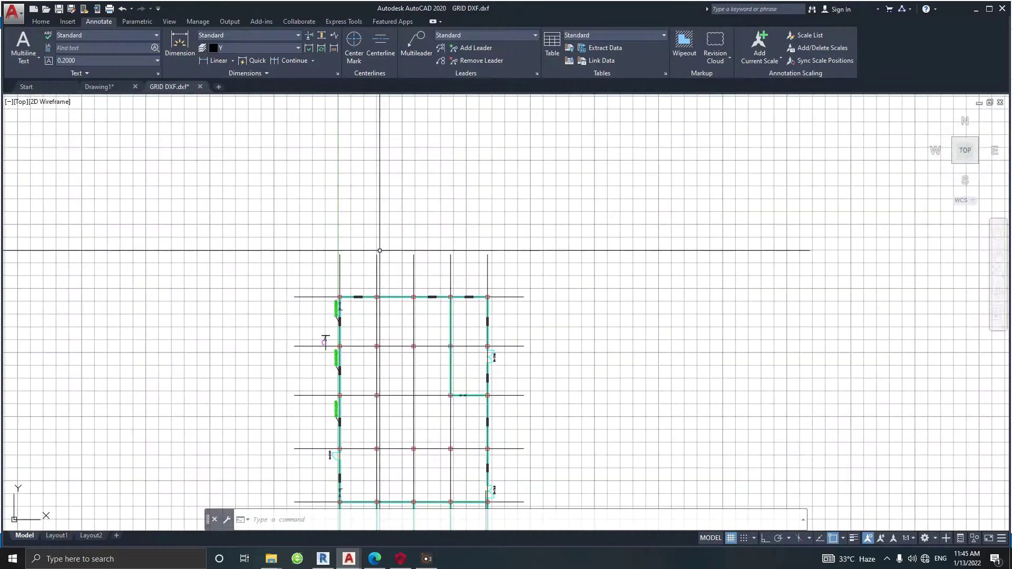
pyautogui.scroll(-4, 379, 274)
pyautogui.scroll(6, 384, 316)
pyautogui.scroll(-2, 248, 132)
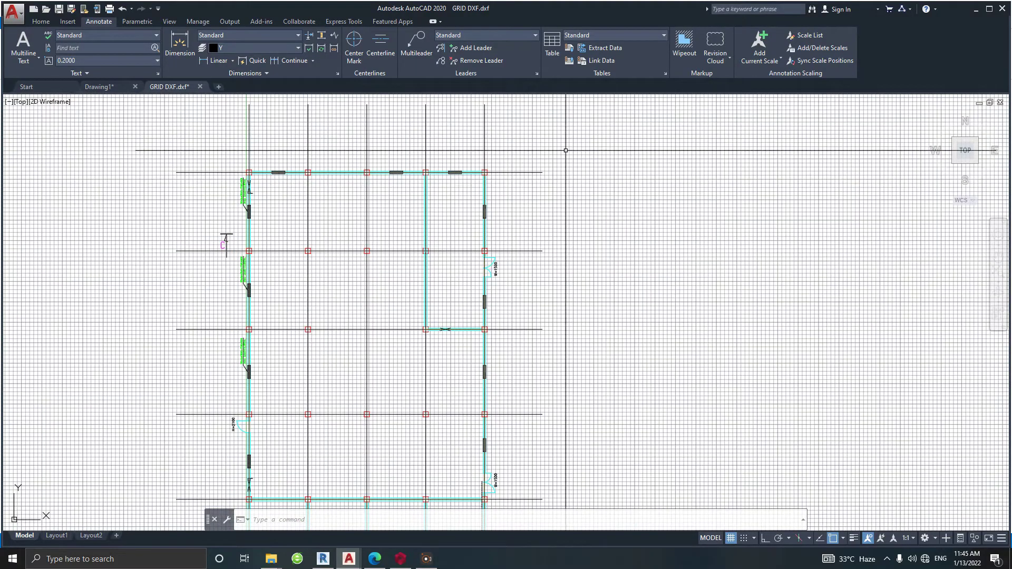
pyautogui.scroll(-2, 401, 158)
pyautogui.scroll(2, 499, 184)
# Step: Window-select the five vertical grid lines and check their layer before returning to ProtaStructure
pyautogui.click(499, 184)
pyautogui.click(226, 192)
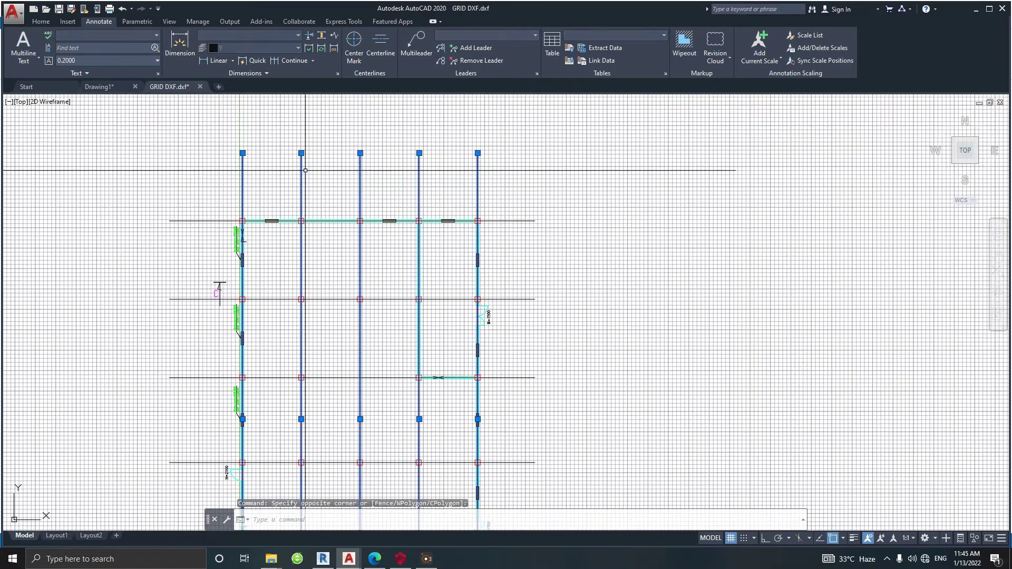
pyautogui.scroll(-2, 447, 180)
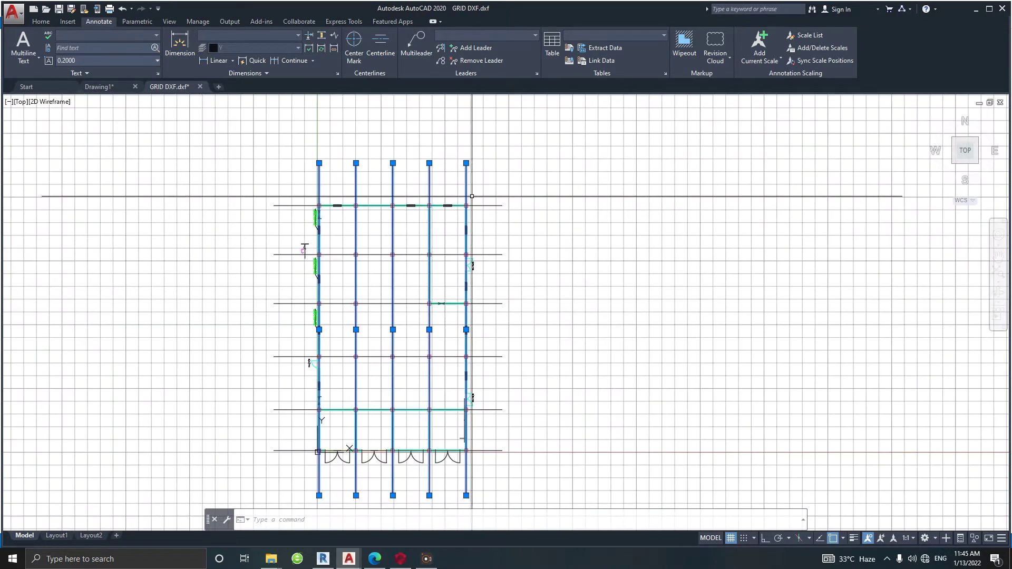
pyautogui.click(40, 23)
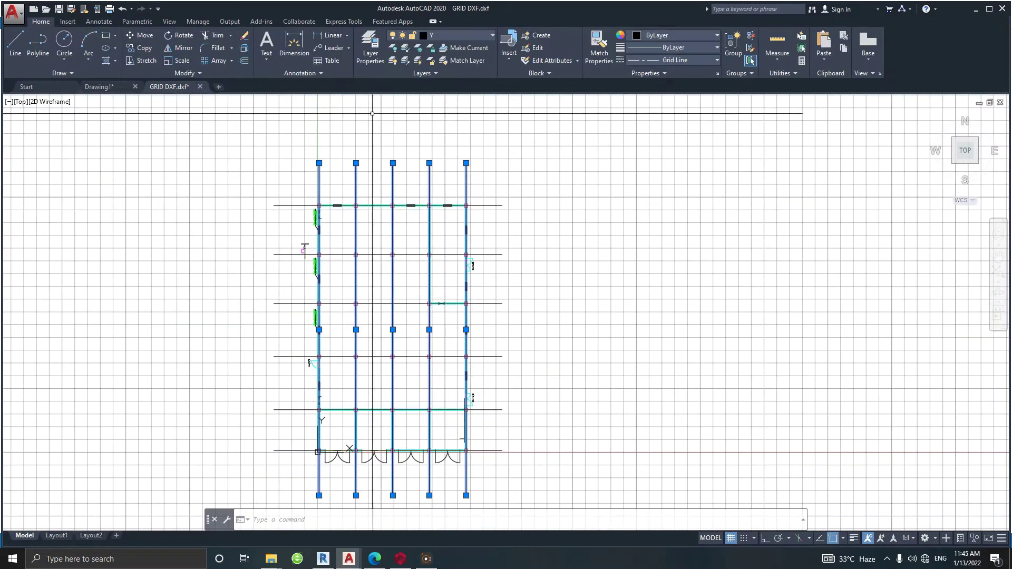
pyautogui.scroll(-2, 461, 247)
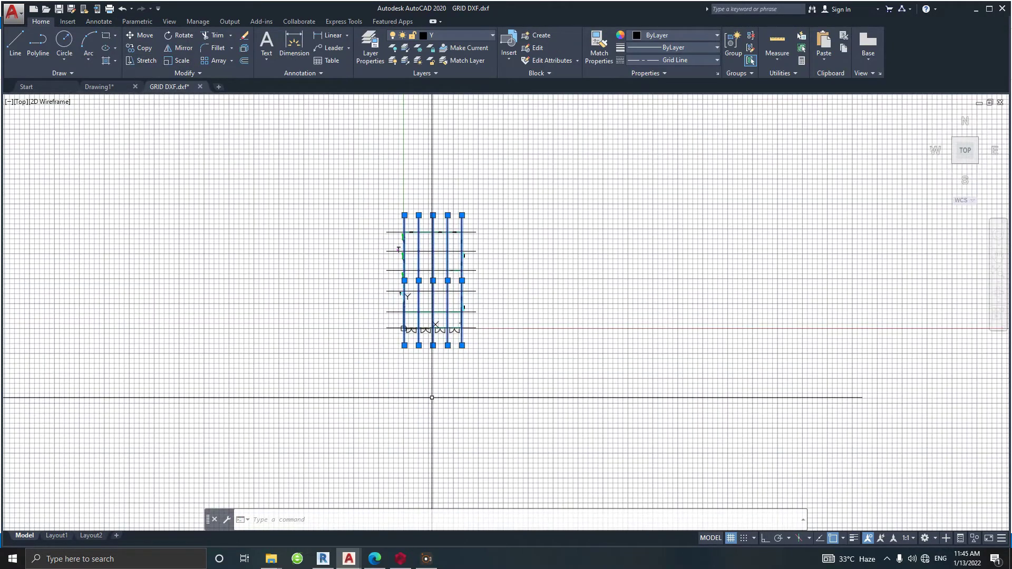
pyautogui.click(411, 561)
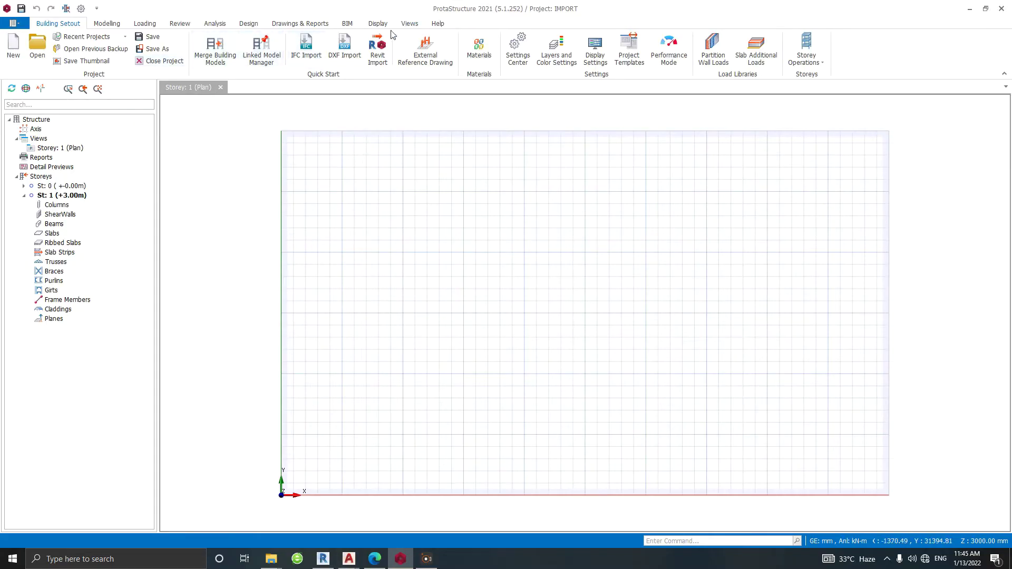
# Step: Attach GRID DXFMM.dxf as storey 1's active reference drawing
pyautogui.click(428, 58)
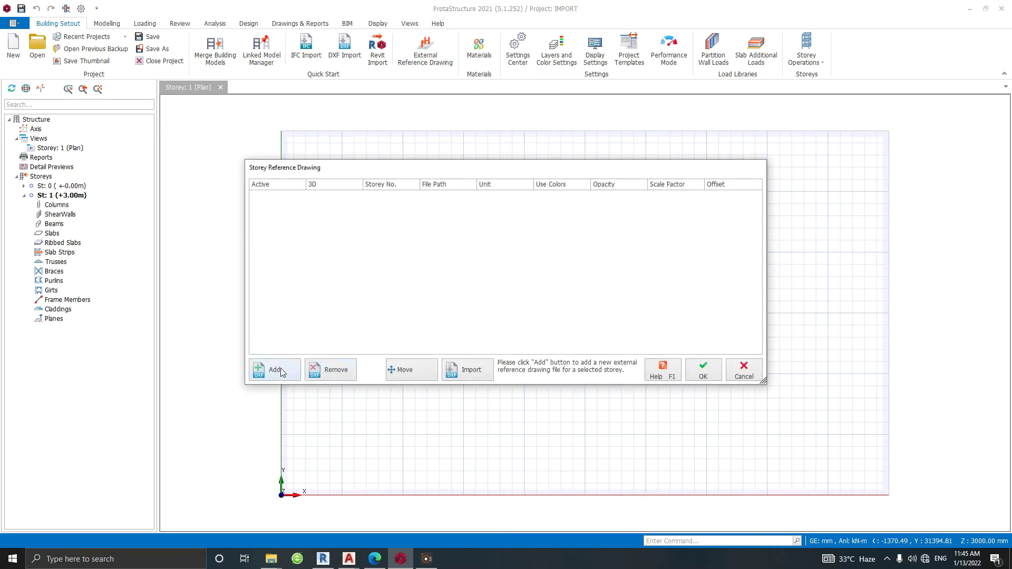
pyautogui.click(282, 372)
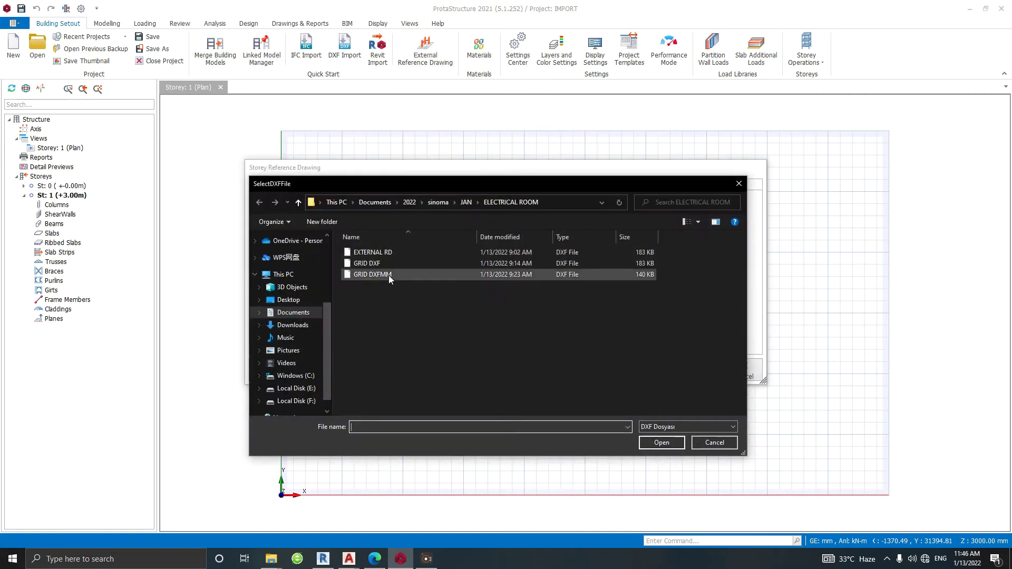
pyautogui.click(389, 275)
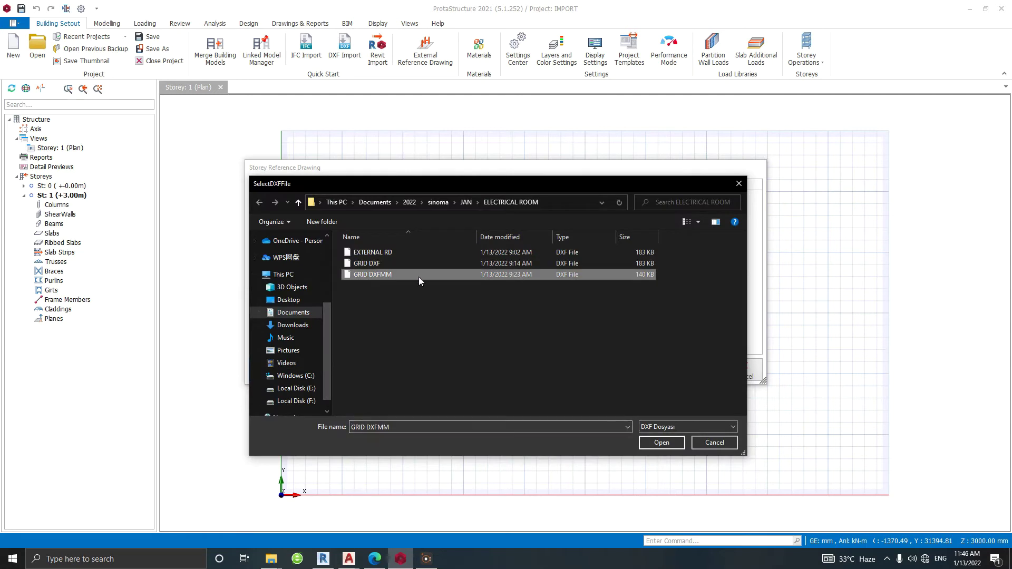
pyautogui.click(663, 442)
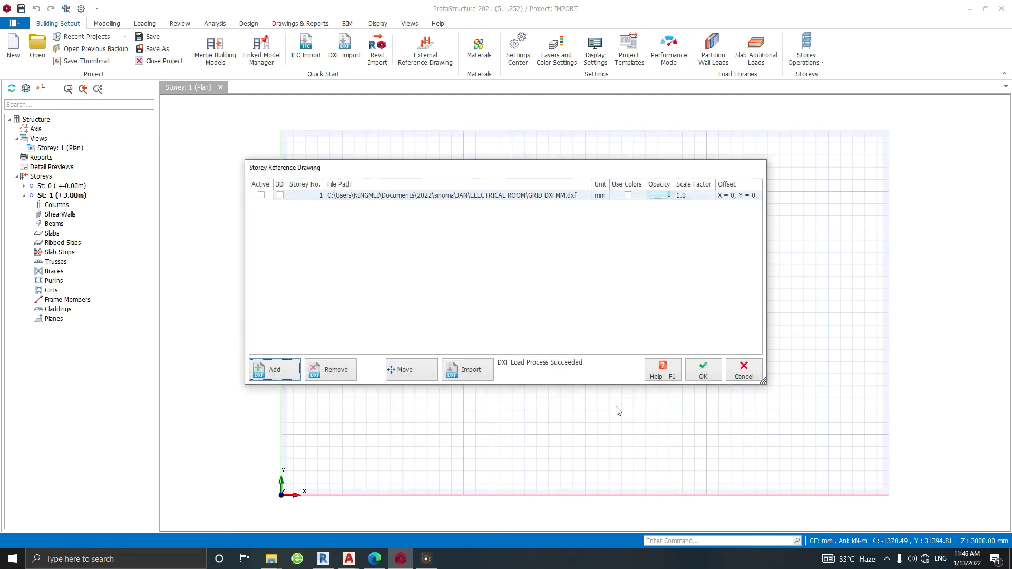
pyautogui.click(261, 195)
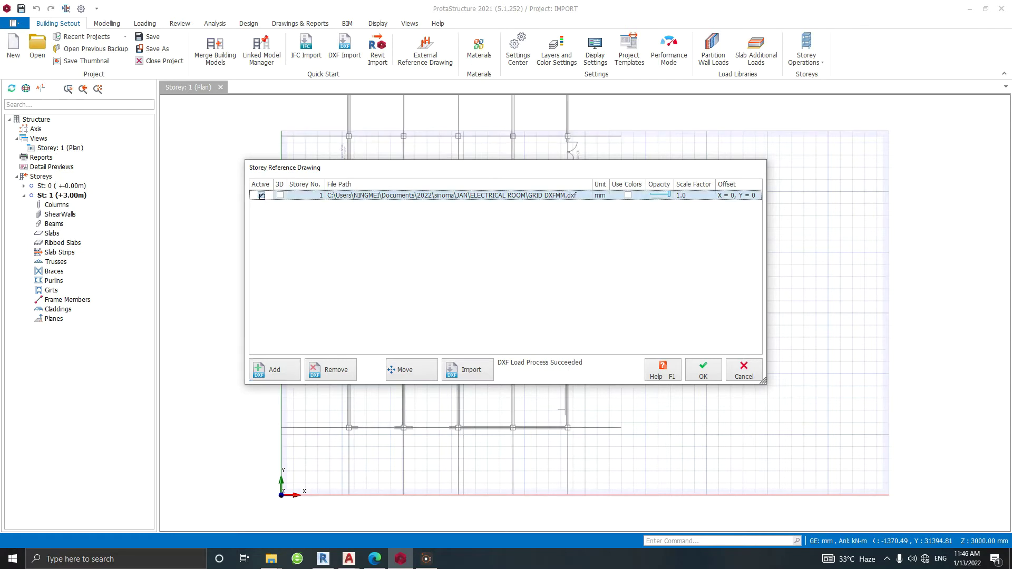
pyautogui.click(466, 371)
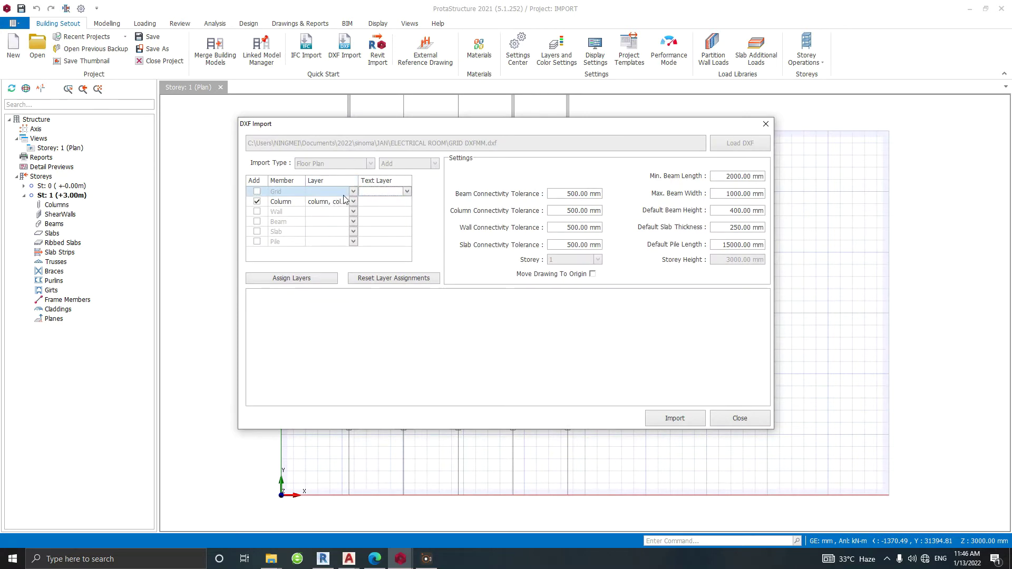
# Step: Import grid axes from layers X and Y, plus the columns, into storey 1
pyautogui.click(353, 191)
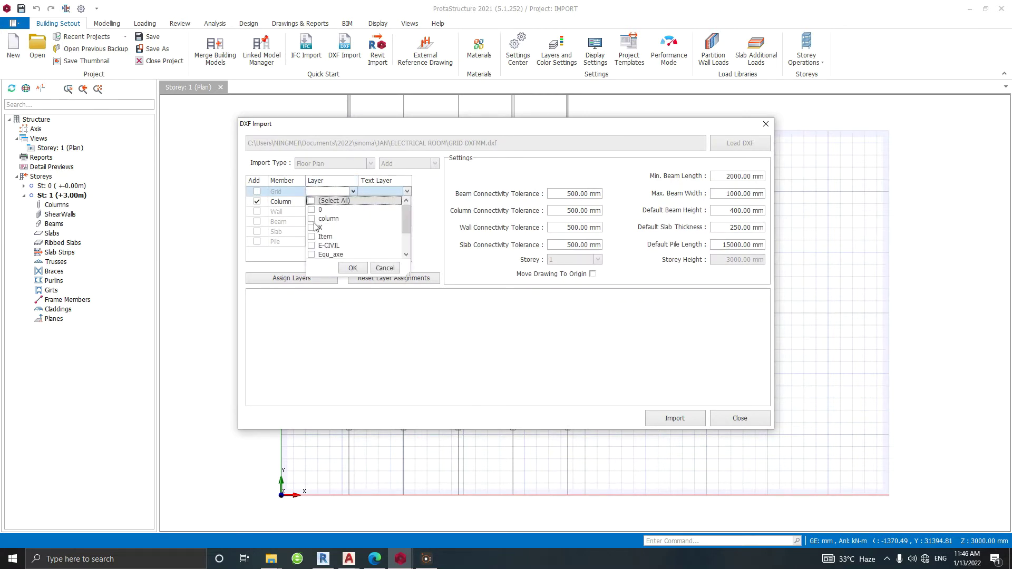
pyautogui.scroll(-2, 322, 237)
pyautogui.click(317, 257)
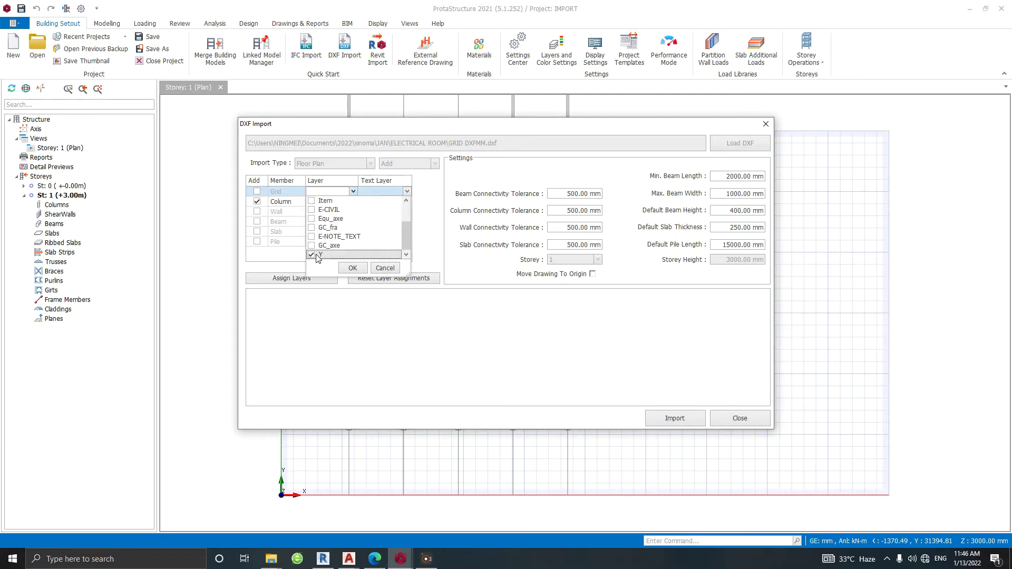
pyautogui.click(347, 268)
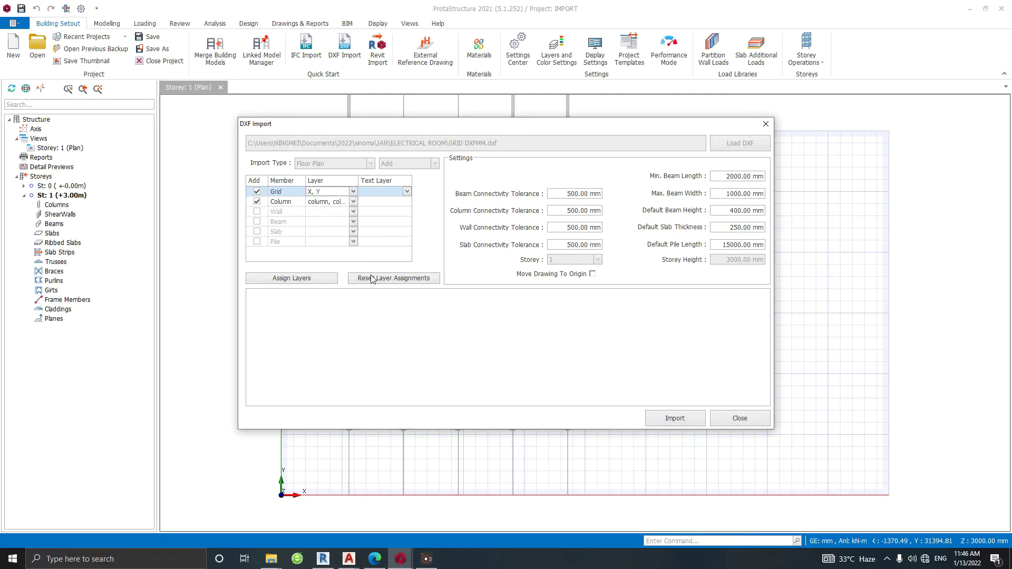
pyautogui.click(679, 423)
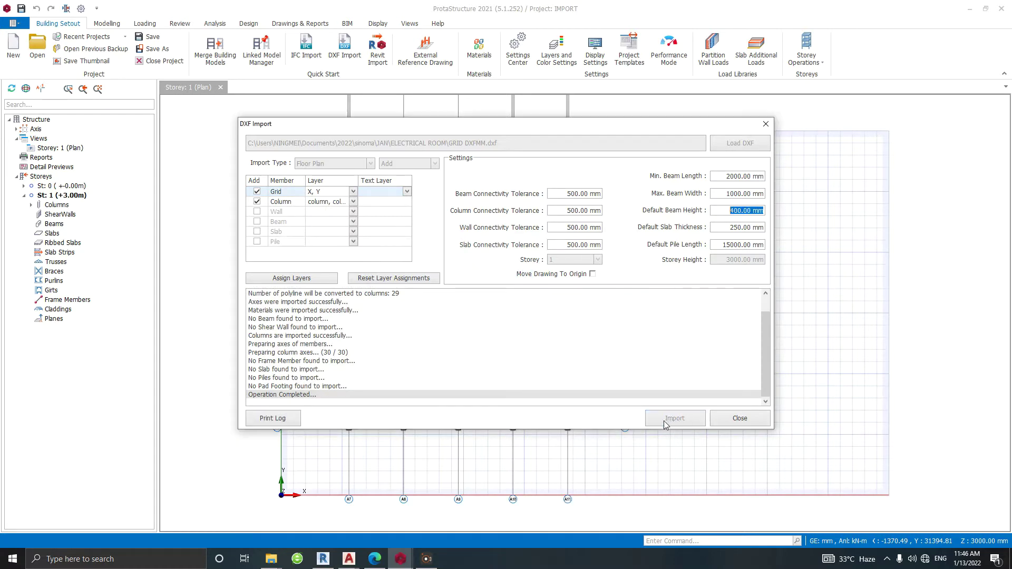
pyautogui.click(735, 419)
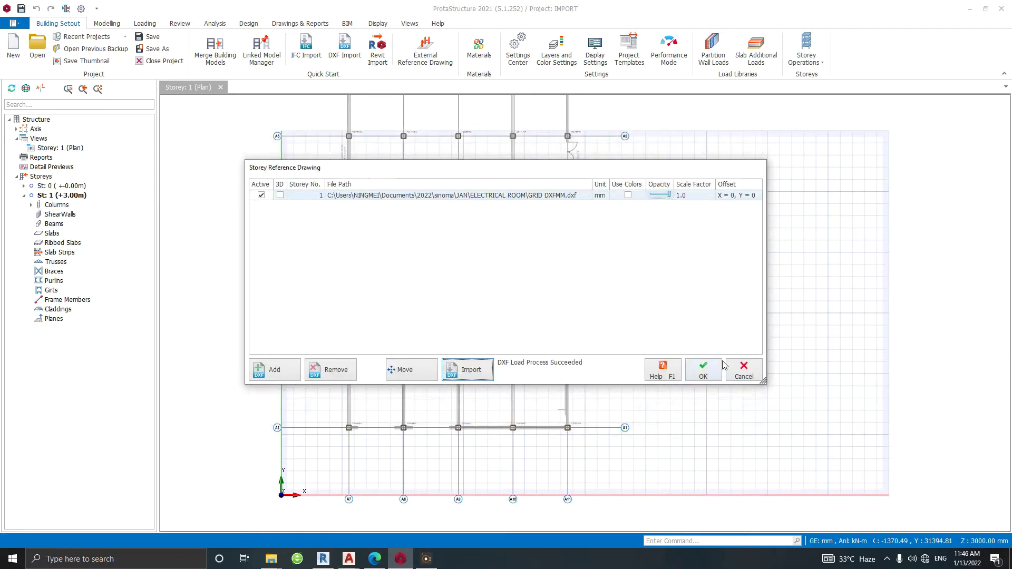
# Step: Close the reference drawing list and zoom around the imported A5–A11 axes and columns
pyautogui.click(703, 369)
pyautogui.scroll(5, 281, 161)
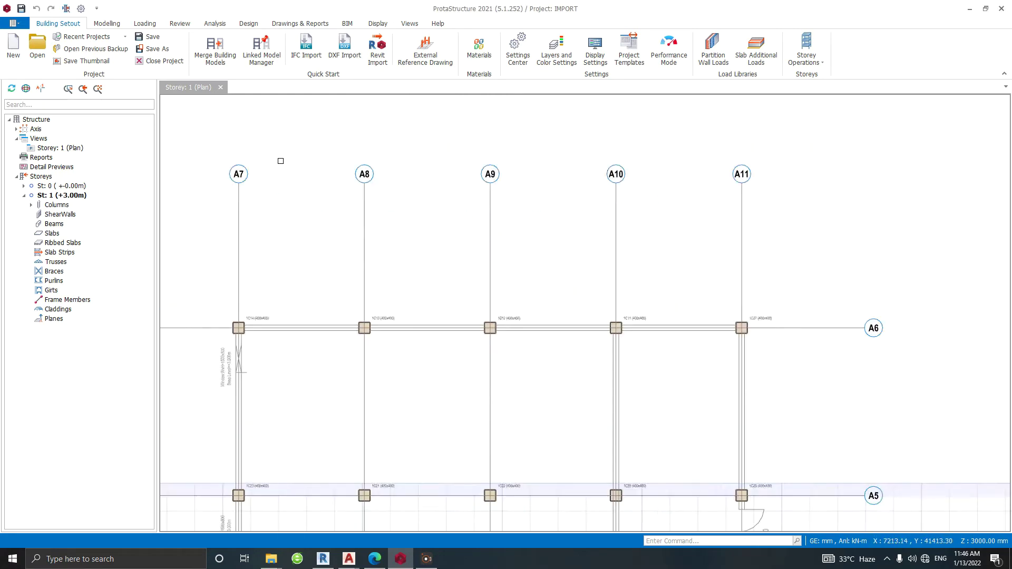
pyautogui.scroll(2, 280, 161)
pyautogui.scroll(-2, 283, 248)
pyautogui.scroll(-2, 418, 293)
pyautogui.scroll(2, 327, 256)
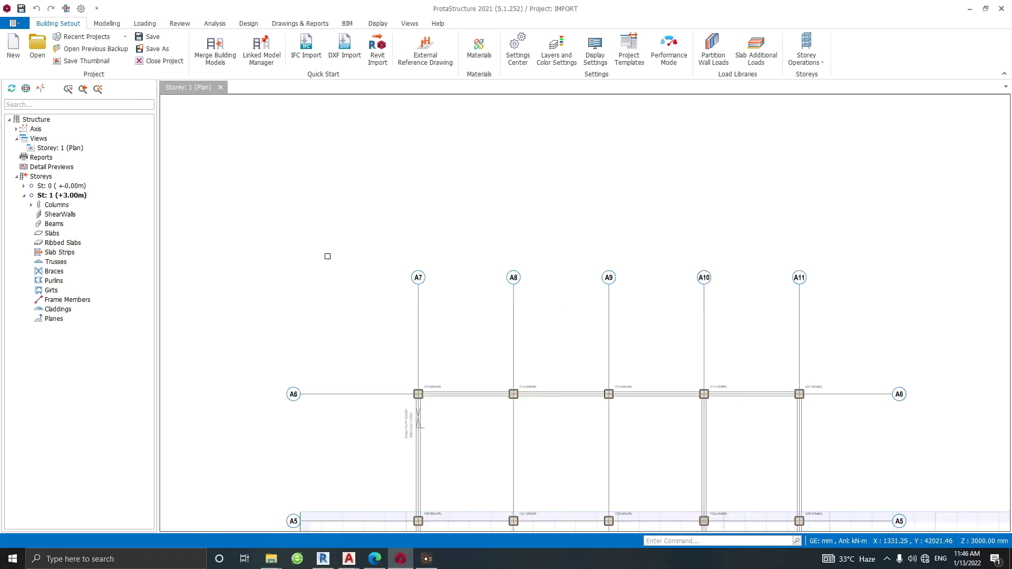
pyautogui.scroll(-1, 396, 388)
pyautogui.scroll(2, 753, 369)
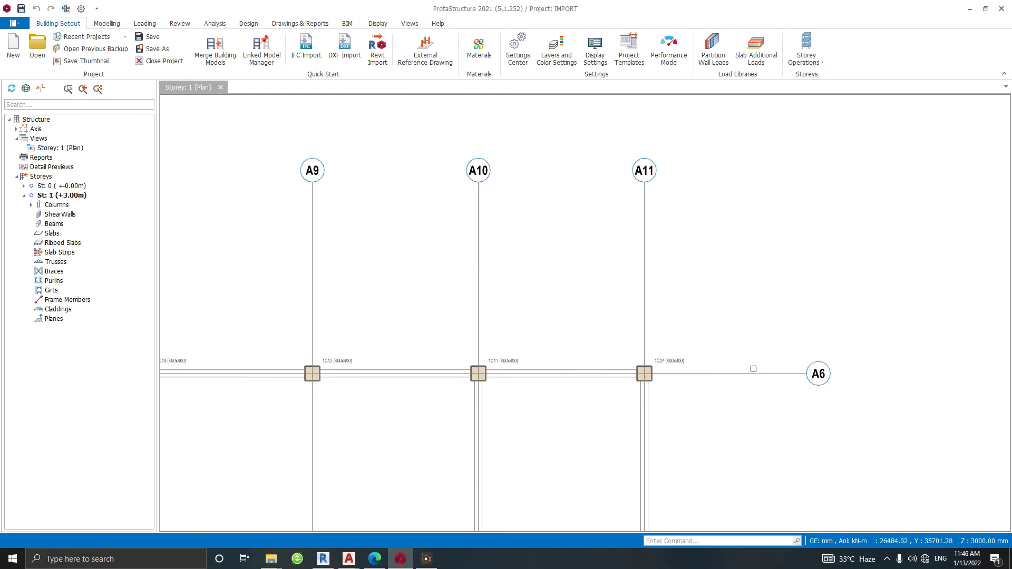
pyautogui.scroll(-2, 753, 368)
pyautogui.scroll(2, 390, 285)
pyautogui.scroll(2, 386, 280)
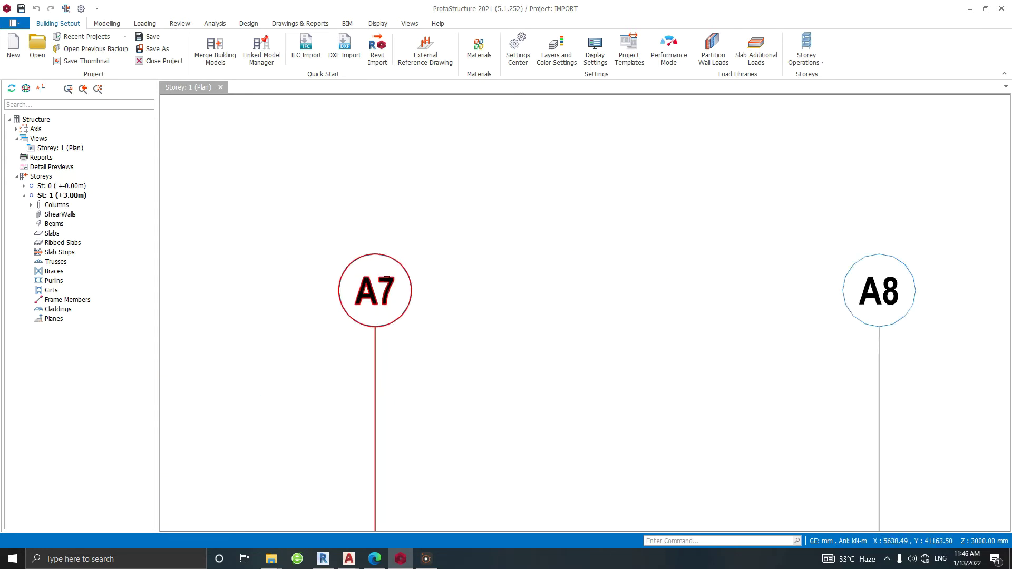
pyautogui.scroll(-1, 387, 280)
# Step: Relabel vertical axis A7 as 1 through its properties
pyautogui.scroll(-2, 343, 277)
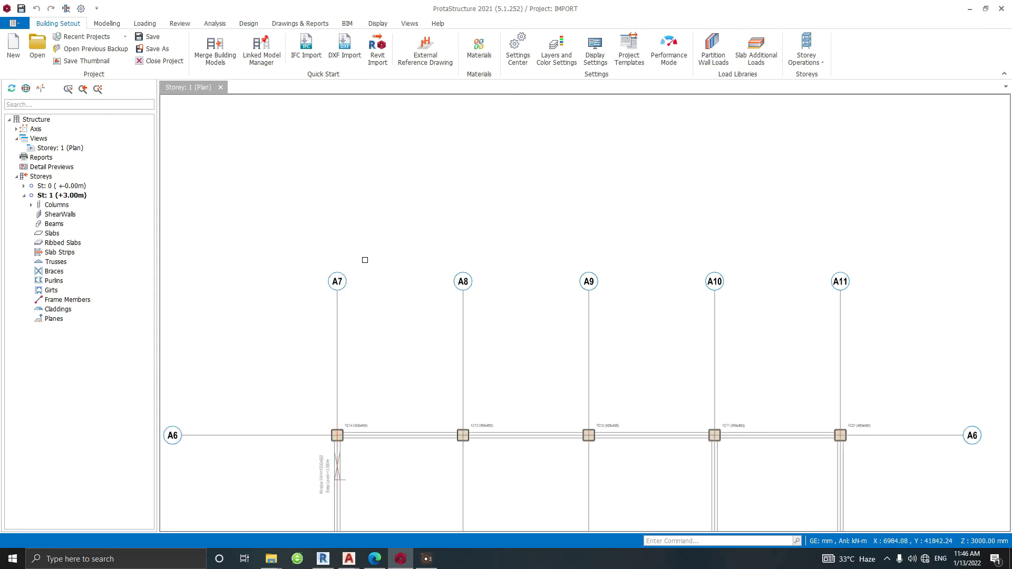
pyautogui.scroll(-2, 333, 280)
pyautogui.scroll(2, 333, 279)
pyautogui.click(333, 279)
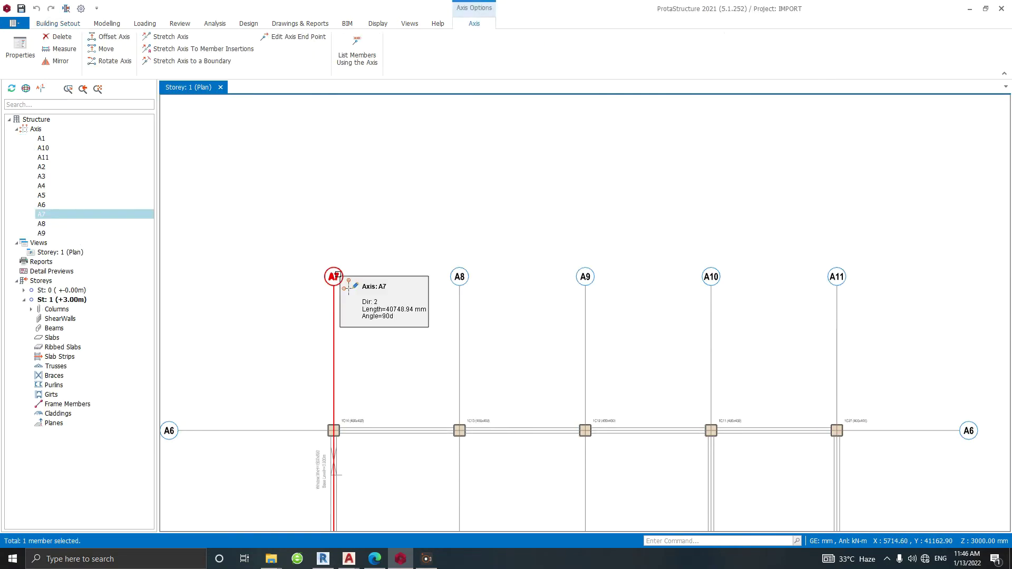
pyautogui.rightClick(338, 275)
pyautogui.click(345, 280)
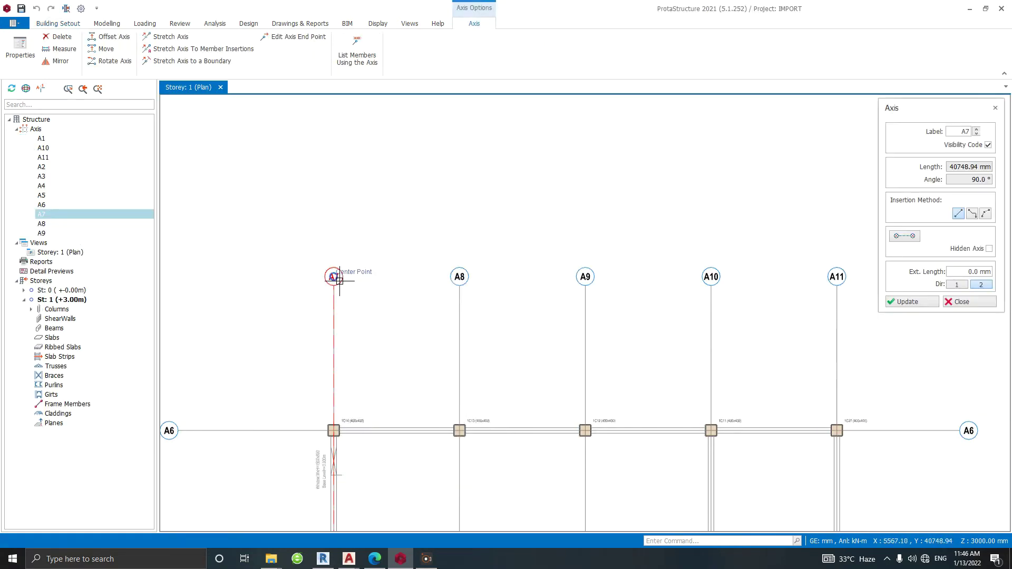
pyautogui.doubleClick(953, 130)
pyautogui.write('1')
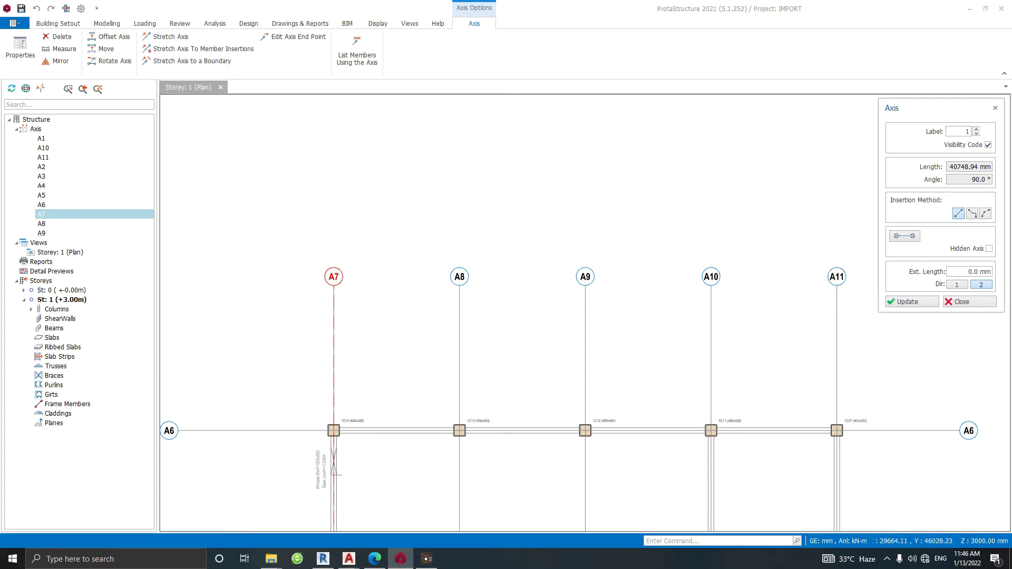
pyautogui.click(910, 301)
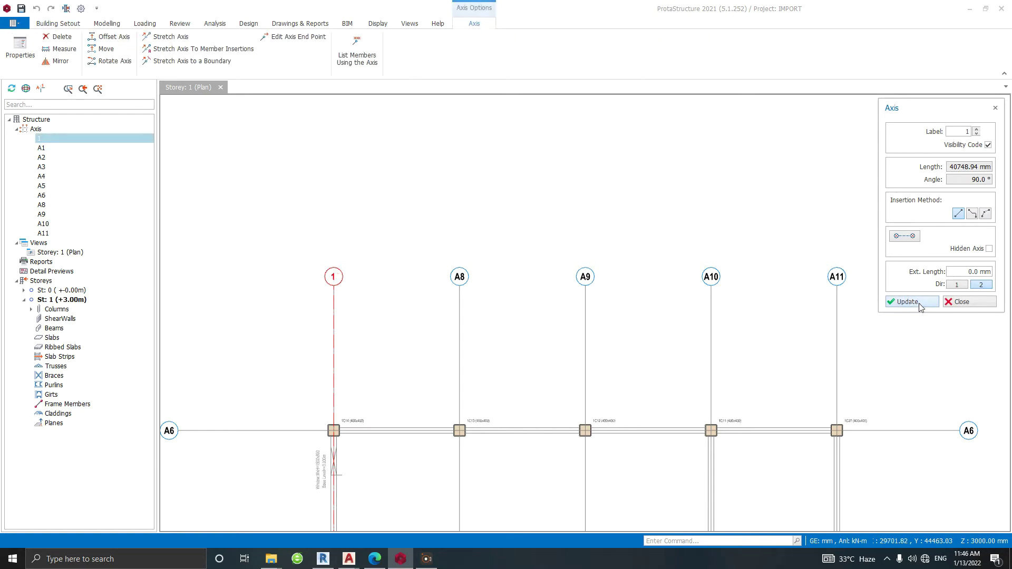
pyautogui.click(962, 301)
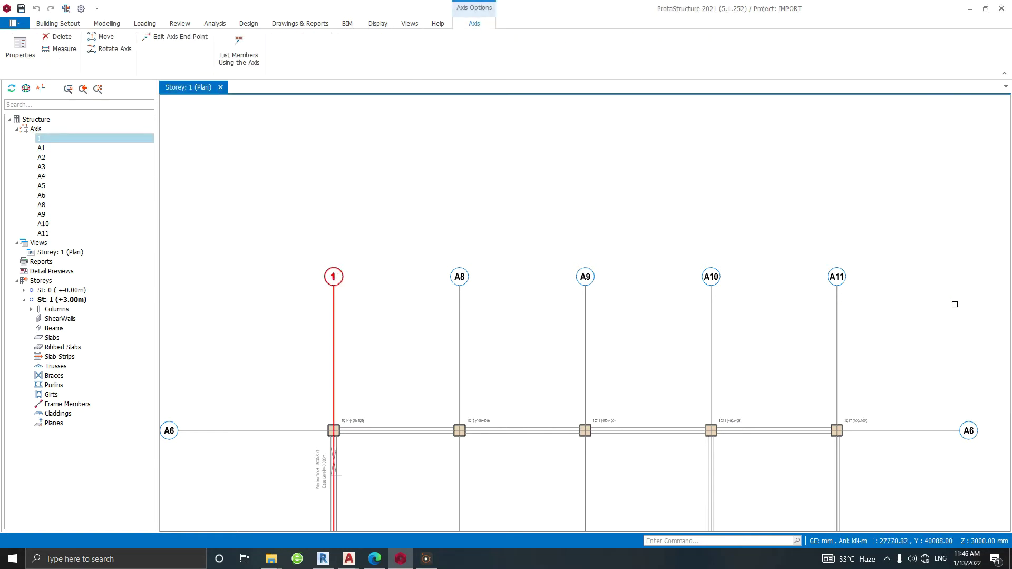
# Step: Relabel vertical axis A8 as 2 through its properties
pyautogui.scroll(2, 437, 285)
pyautogui.rightClick(464, 298)
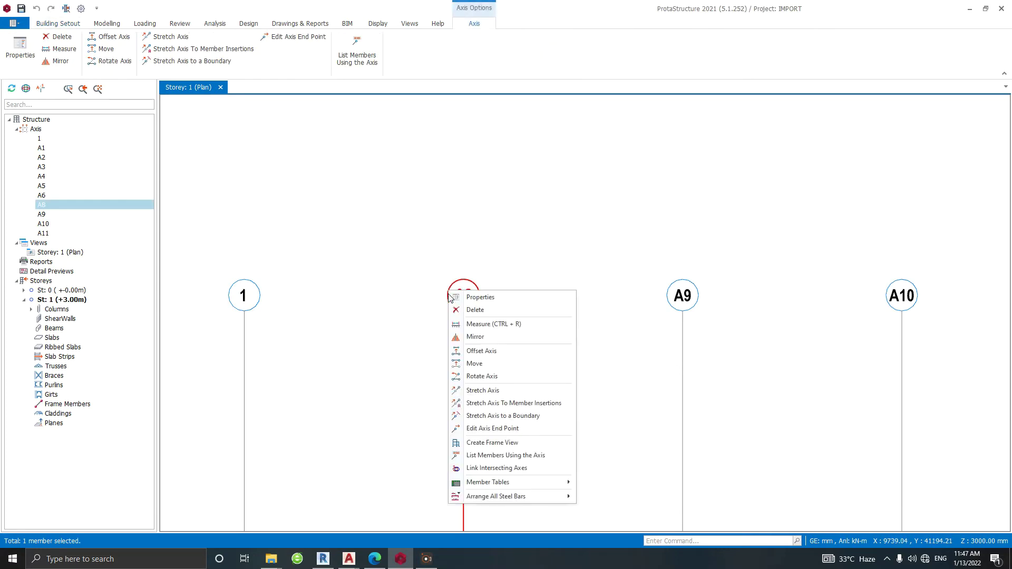
pyautogui.press('Escape')
pyautogui.doubleClick(467, 300)
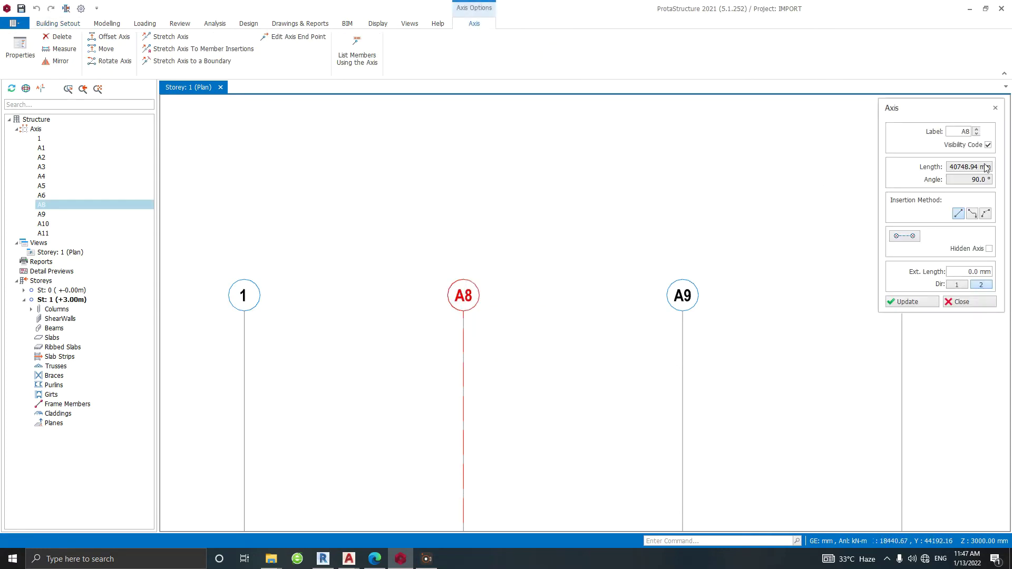
pyautogui.click(962, 131)
pyautogui.write('2')
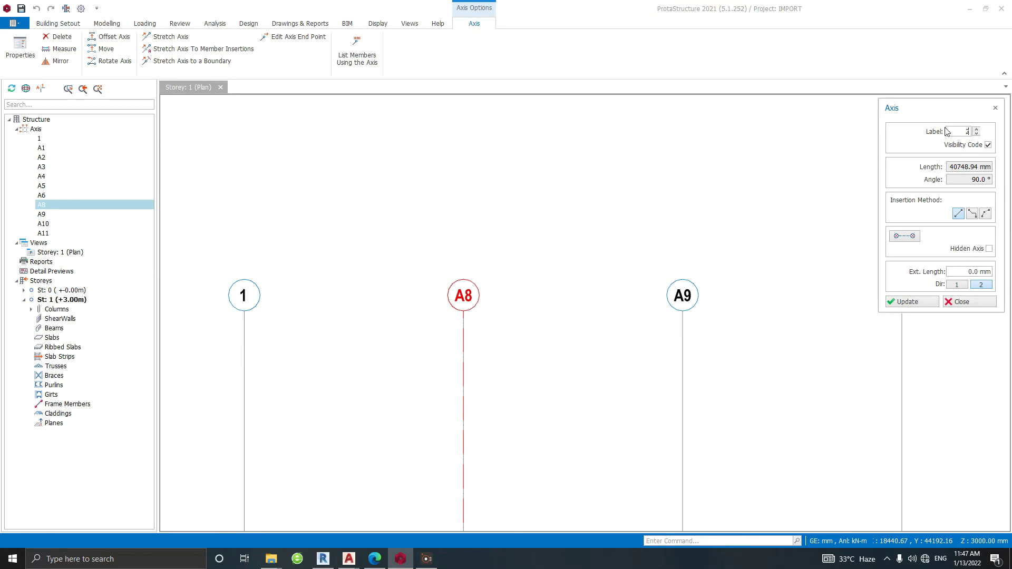
pyautogui.click(916, 300)
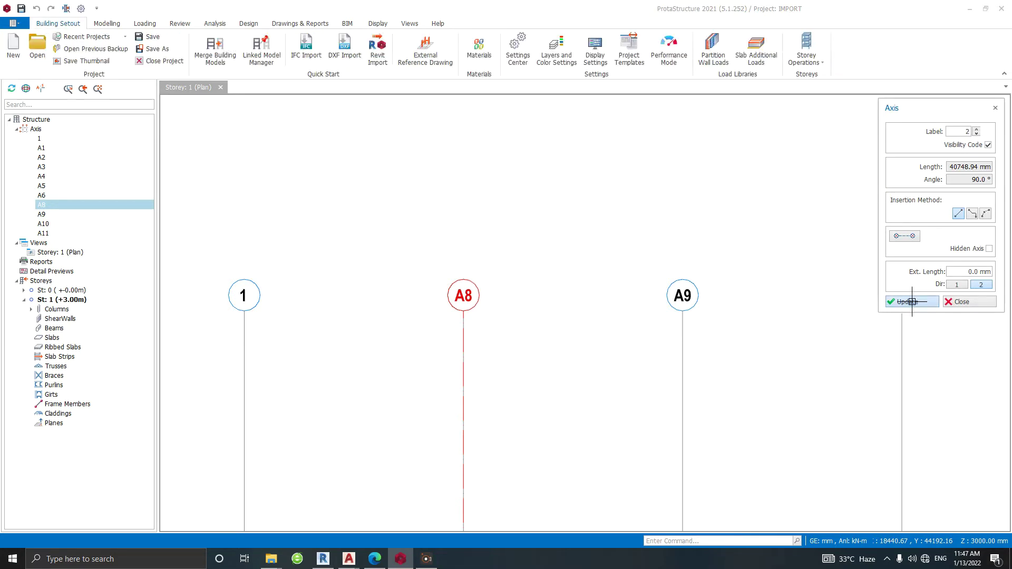
pyautogui.click(984, 304)
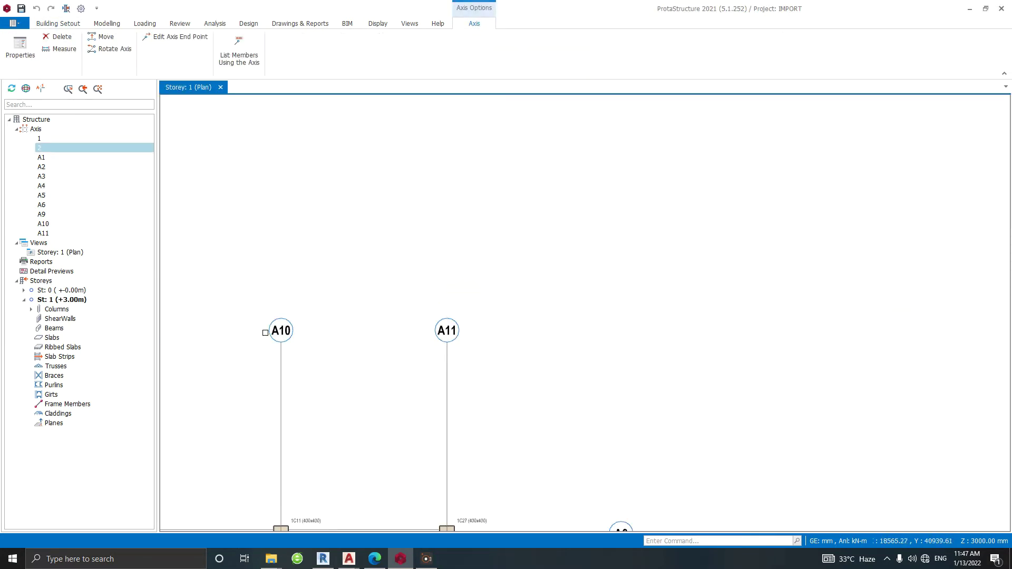
# Step: Relabel vertical axis A10 as 3 through its properties
pyautogui.click(270, 330)
pyautogui.rightClick(270, 330)
pyautogui.click(292, 336)
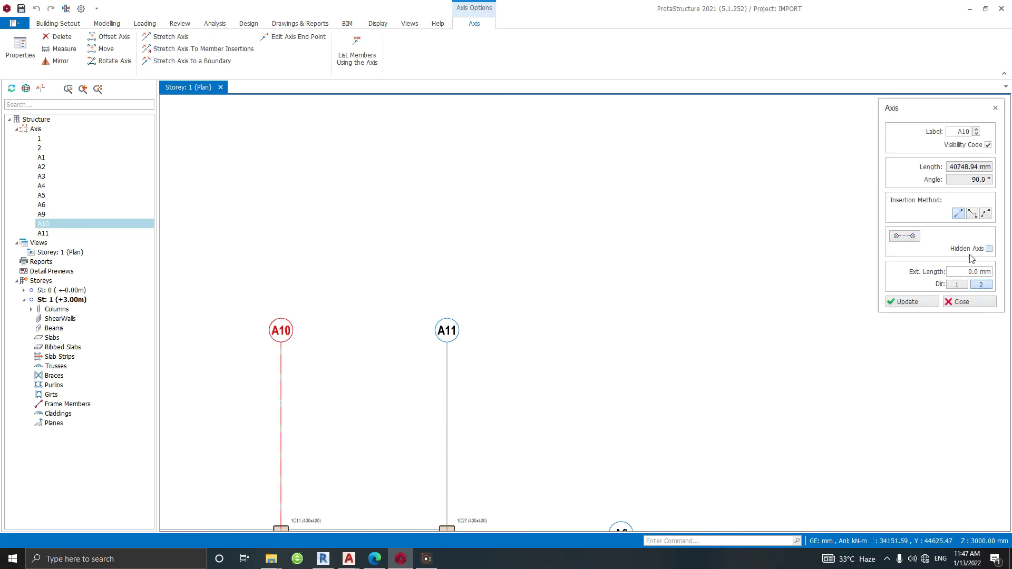
pyautogui.click(956, 132)
pyautogui.write('3')
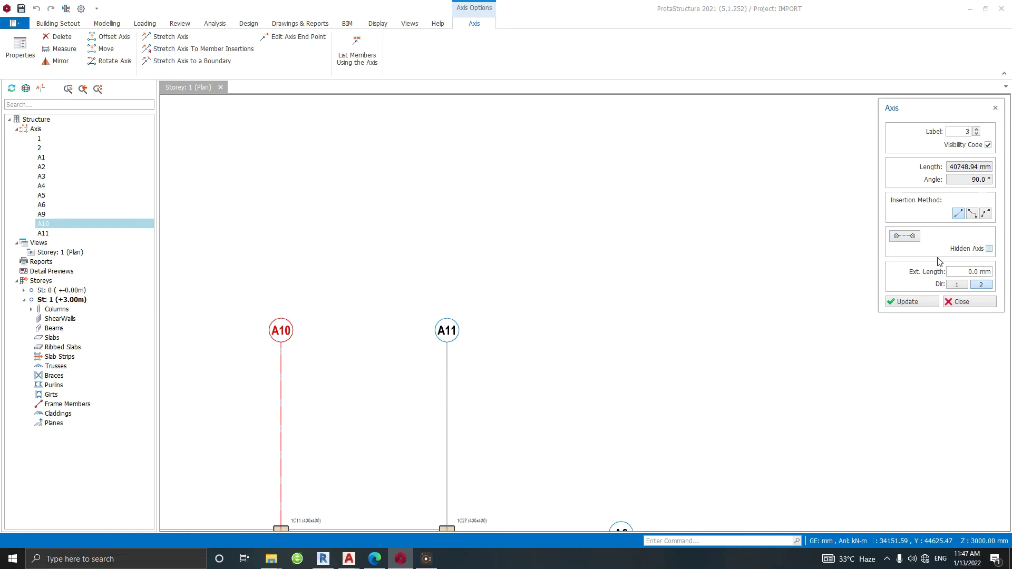
pyautogui.click(921, 302)
pyautogui.click(972, 303)
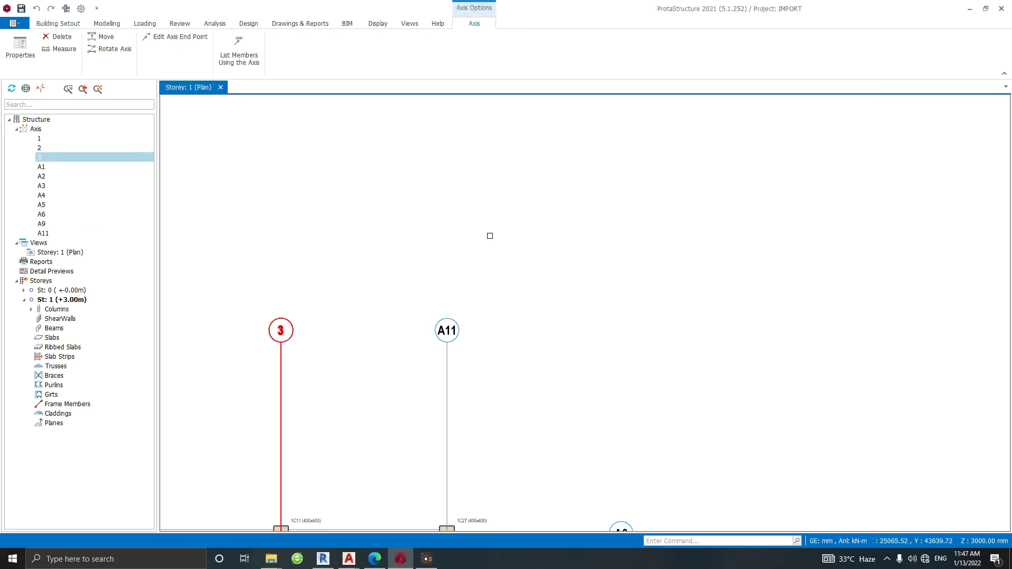
# Step: Relabel vertical axis A11 as 4 through its properties
pyautogui.click(440, 287)
pyautogui.rightClick(441, 286)
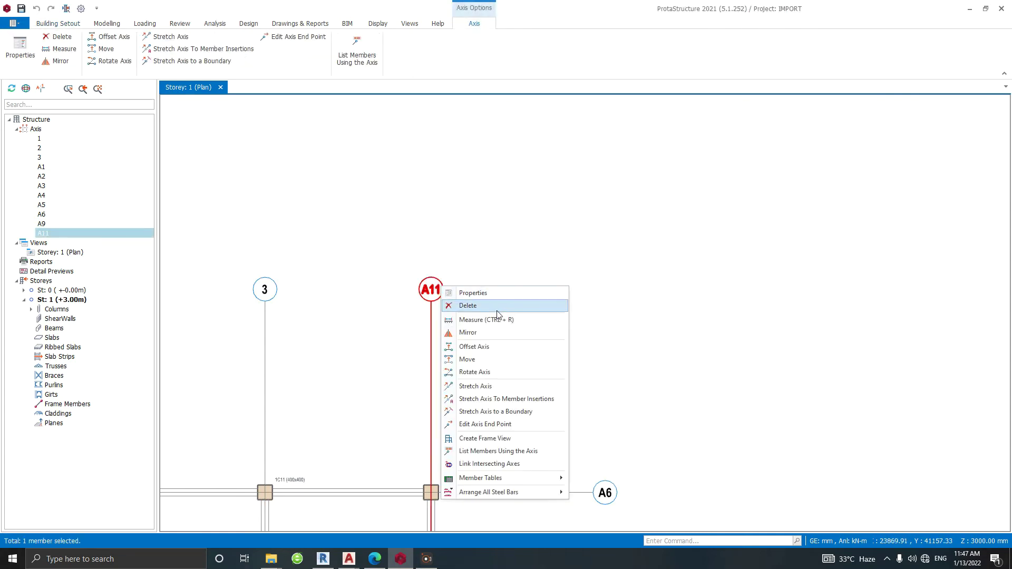
pyautogui.click(477, 293)
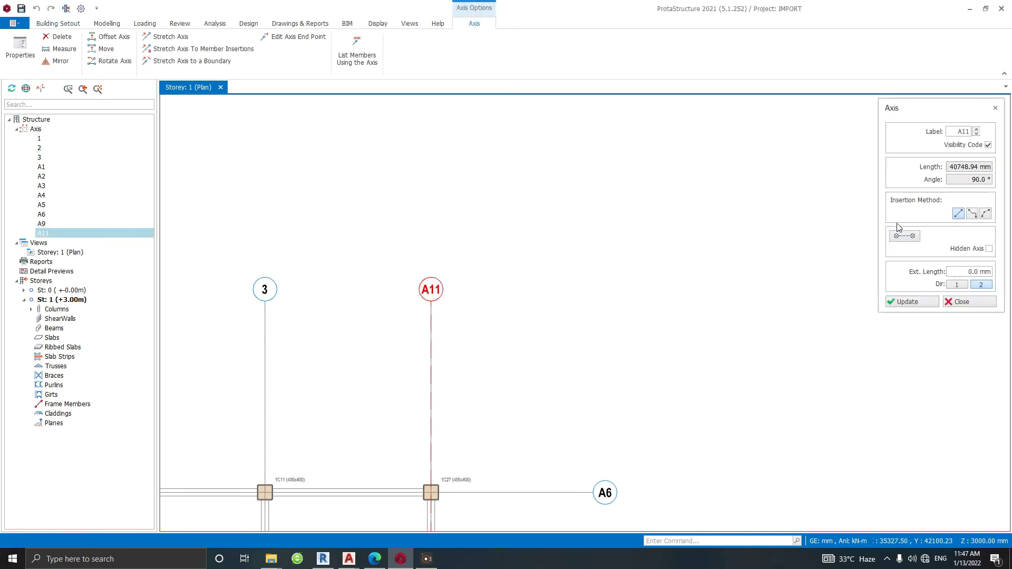
pyautogui.moveTo(958, 135); pyautogui.dragTo(977, 132)
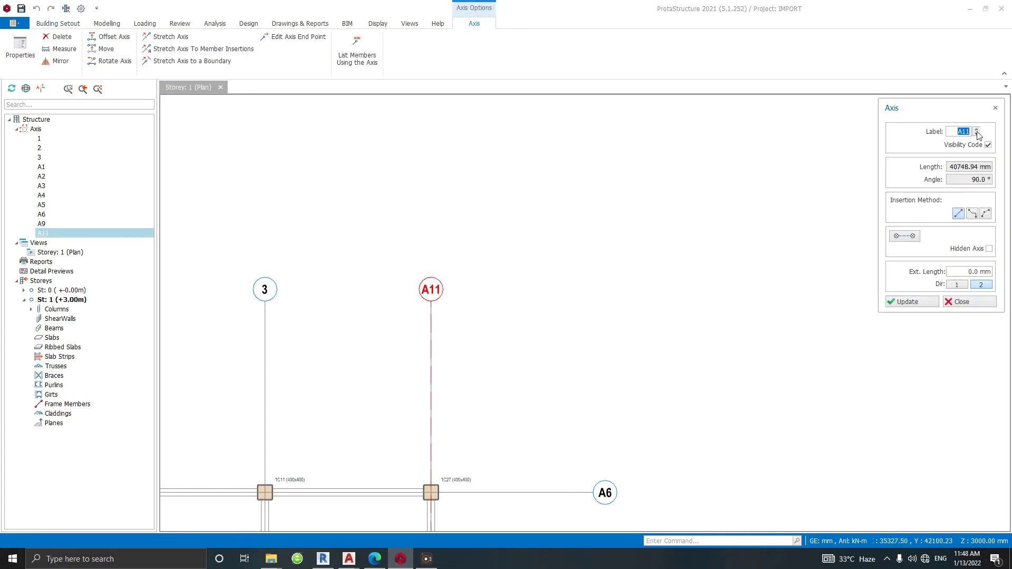
pyautogui.write('4')
pyautogui.click(904, 302)
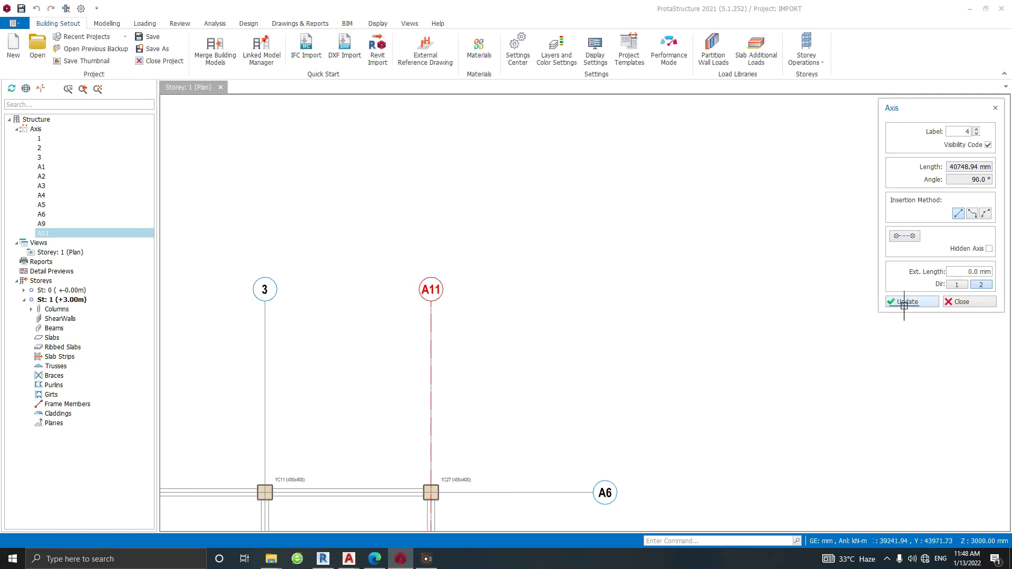
pyautogui.click(962, 301)
pyautogui.scroll(-3, 573, 260)
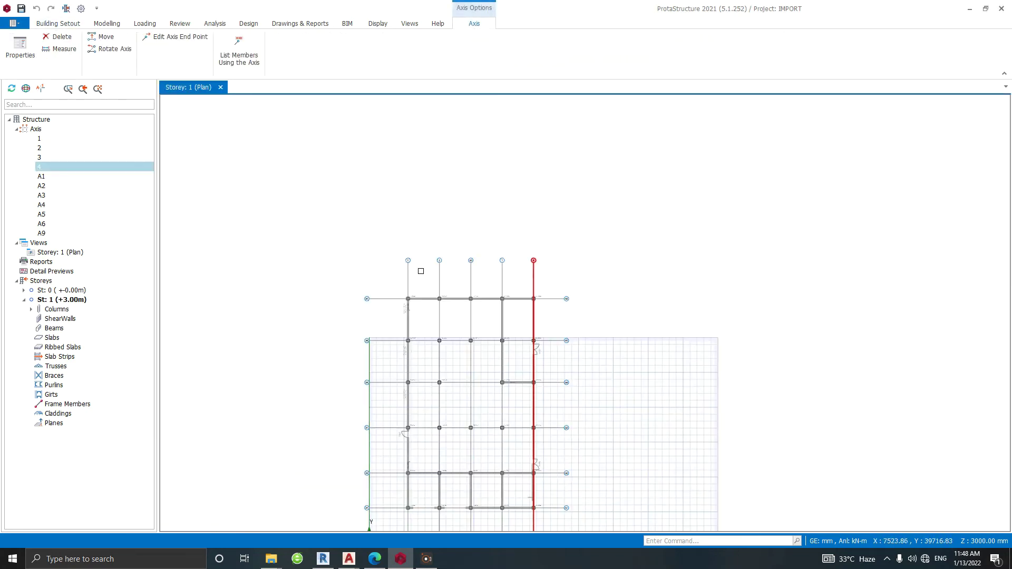
pyautogui.scroll(3, 418, 268)
pyautogui.scroll(2, 348, 201)
pyautogui.scroll(-5, 347, 255)
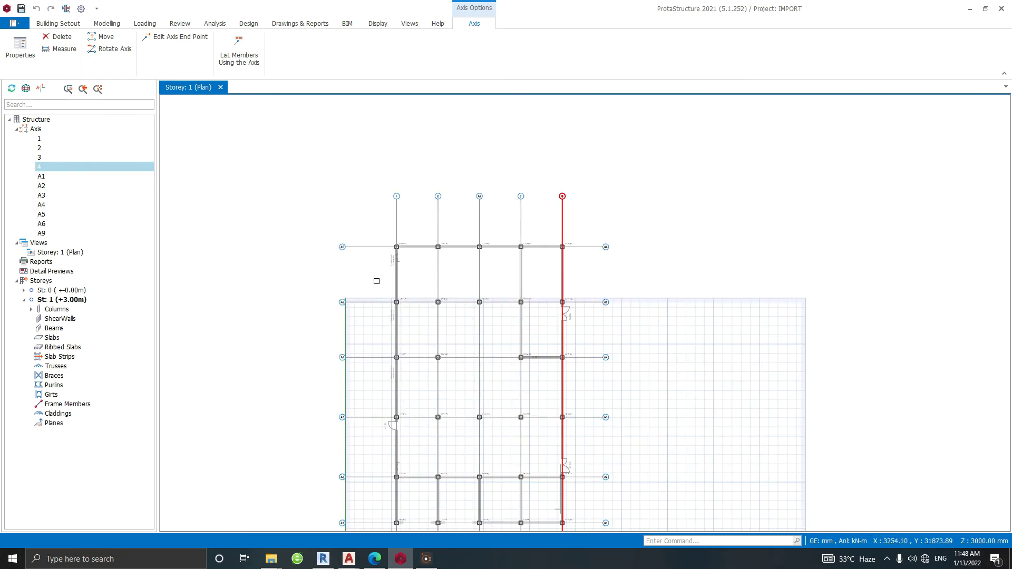
pyautogui.scroll(3, 352, 254)
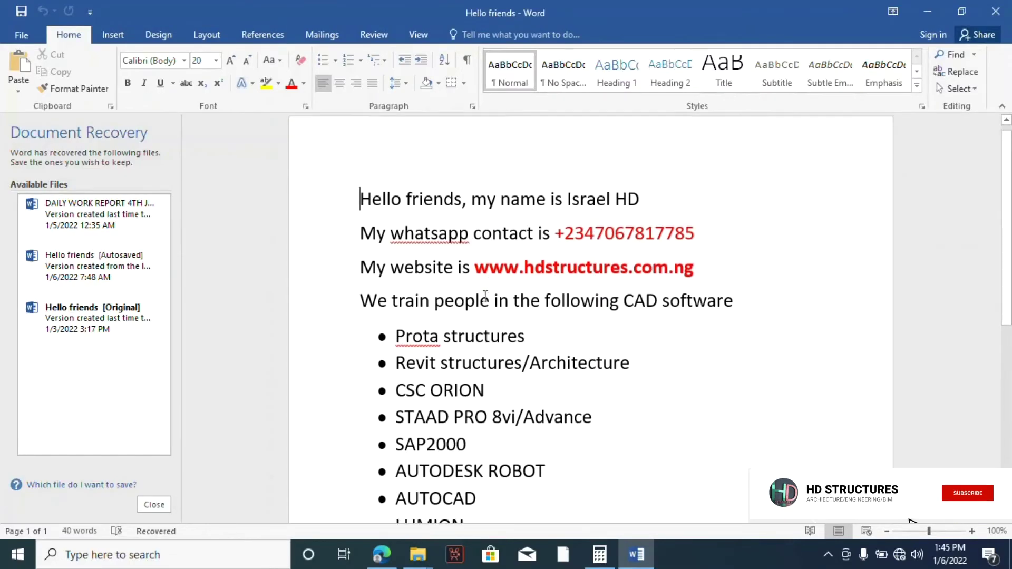
# Step: Scroll through the Hello friends CAD course list, then switch to the HD Structures website
pyautogui.scroll(-1, 428, 401)
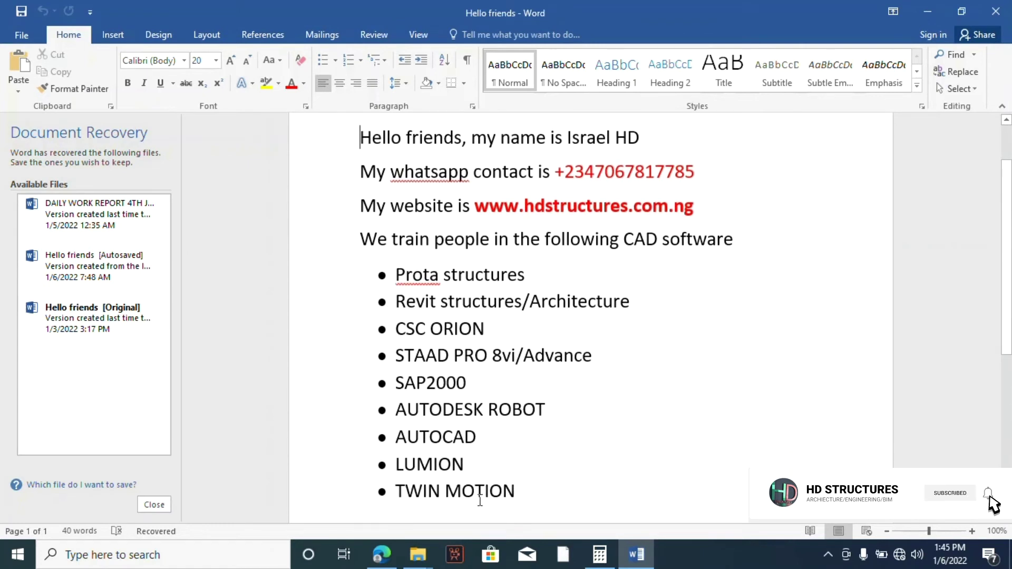
pyautogui.scroll(2, 527, 296)
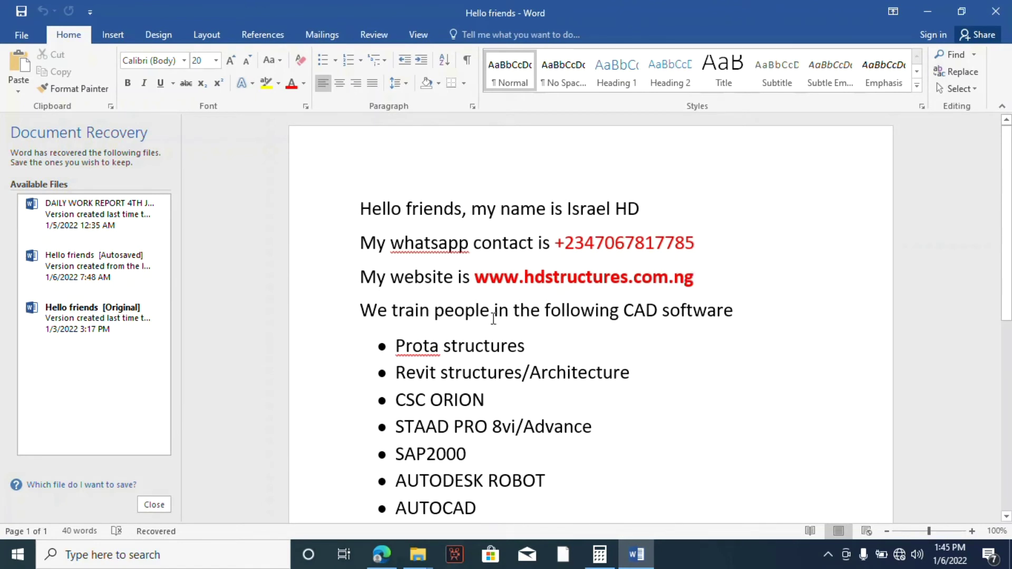
pyautogui.scroll(-2, 454, 311)
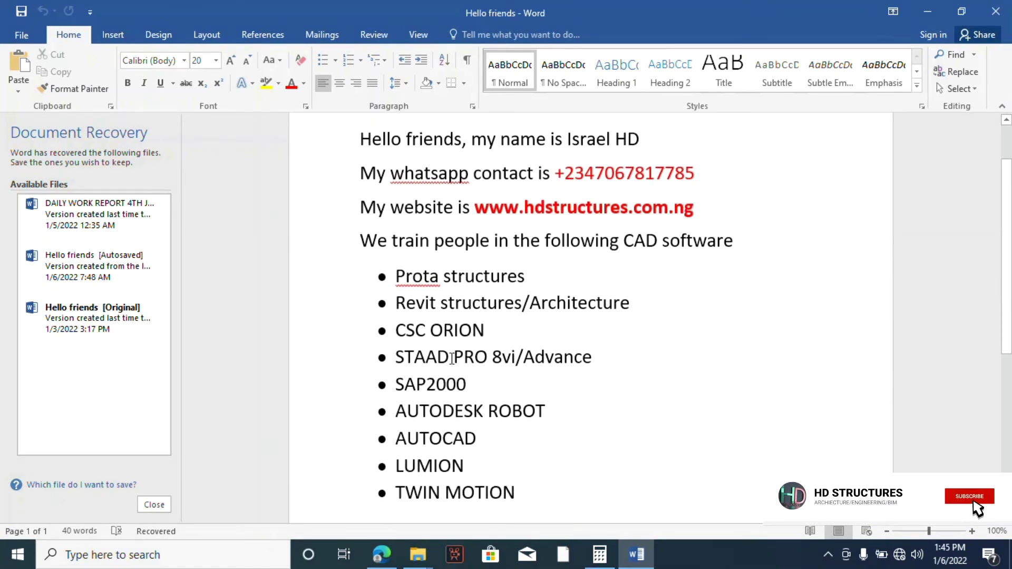
pyautogui.click(381, 554)
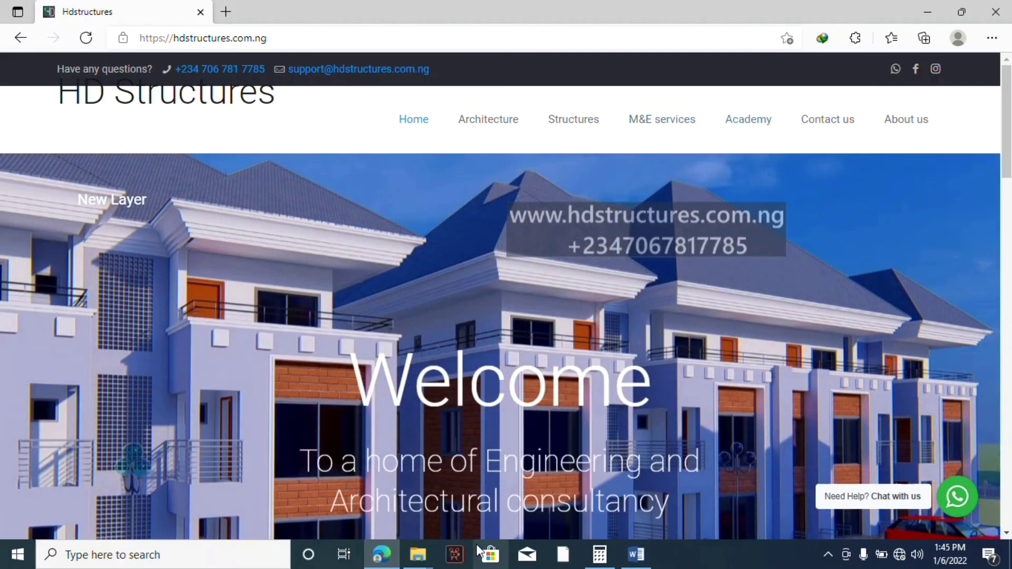
pyautogui.moveTo(635, 555)
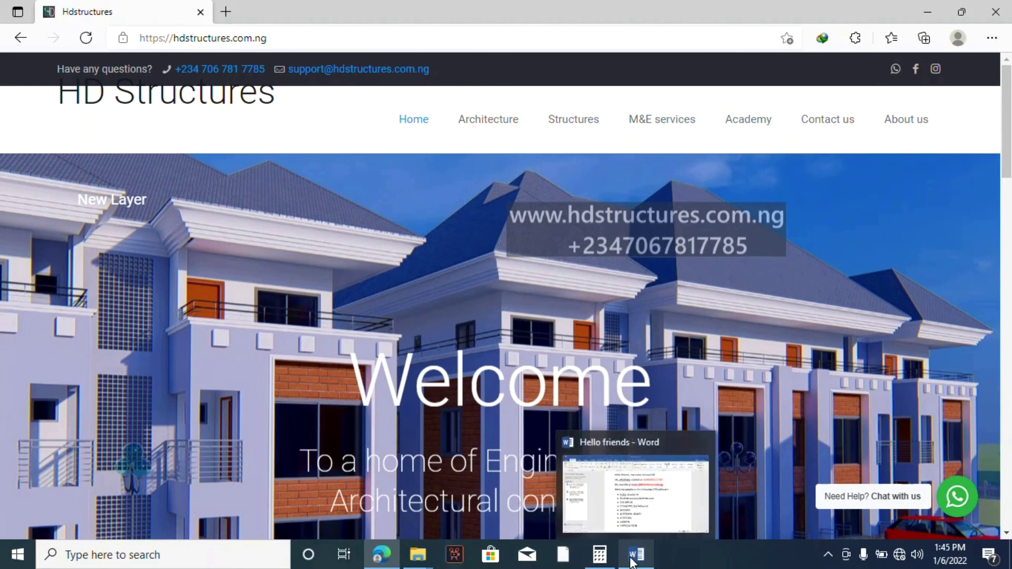
# Step: Bring the Hello friends Word document back to the front
pyautogui.click(633, 561)
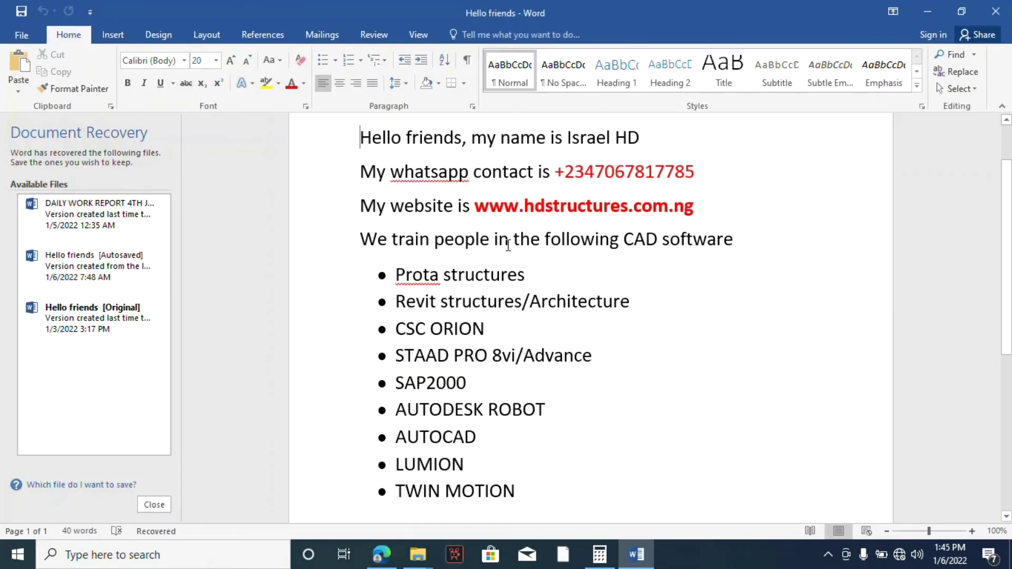